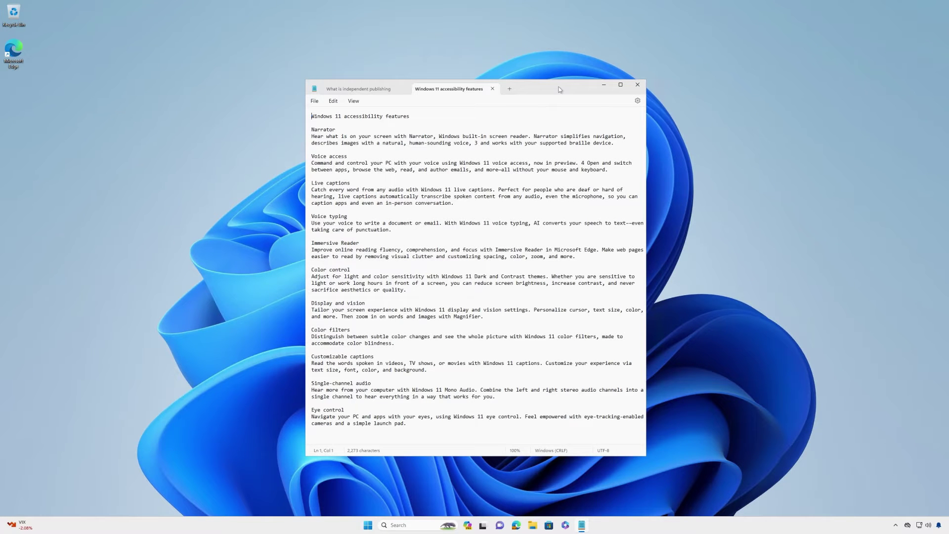
- Add a blank note tab for the Azure note and drag it into its own window
click(509, 90)
text(How to build a web )
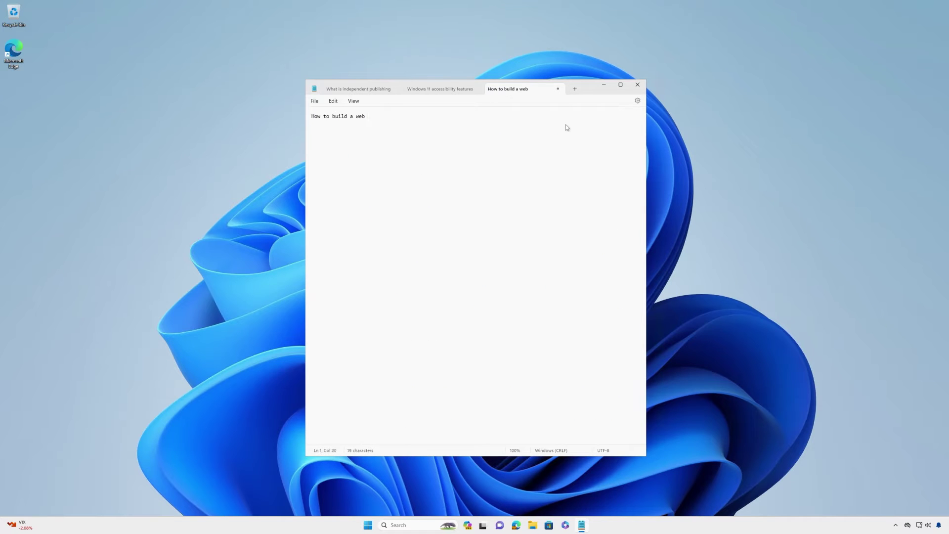
text(app with Azure)
mouse_move(586, 87)
mouse_down()
mouse_move(464, 87)
mouse_move(702, 103)
mouse_move(737, 94)
mouse_up()
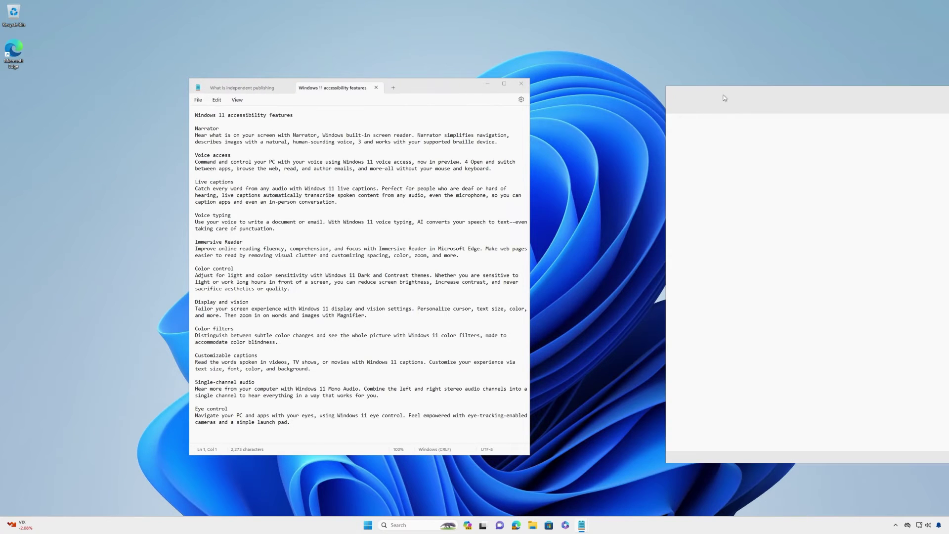
drag(813, 93, 687, 85)
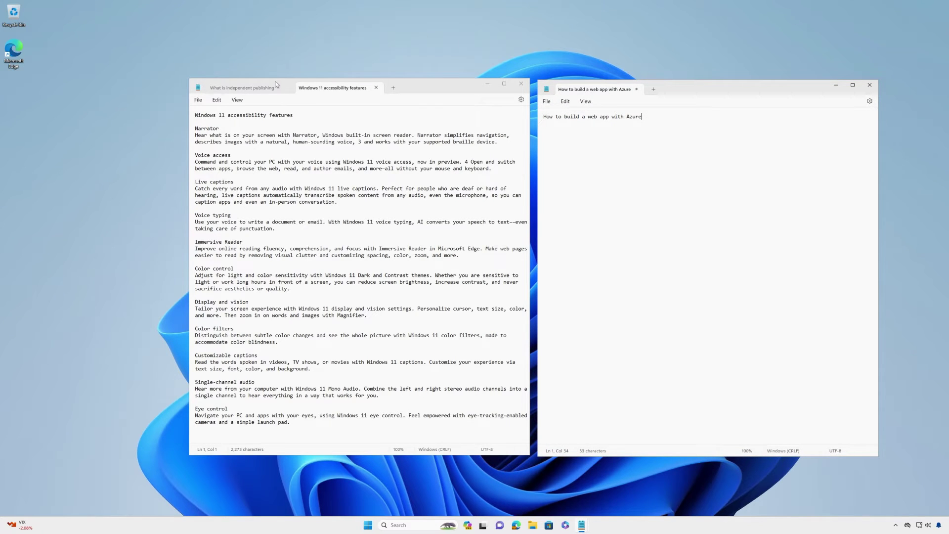
drag(582, 94, 436, 89)
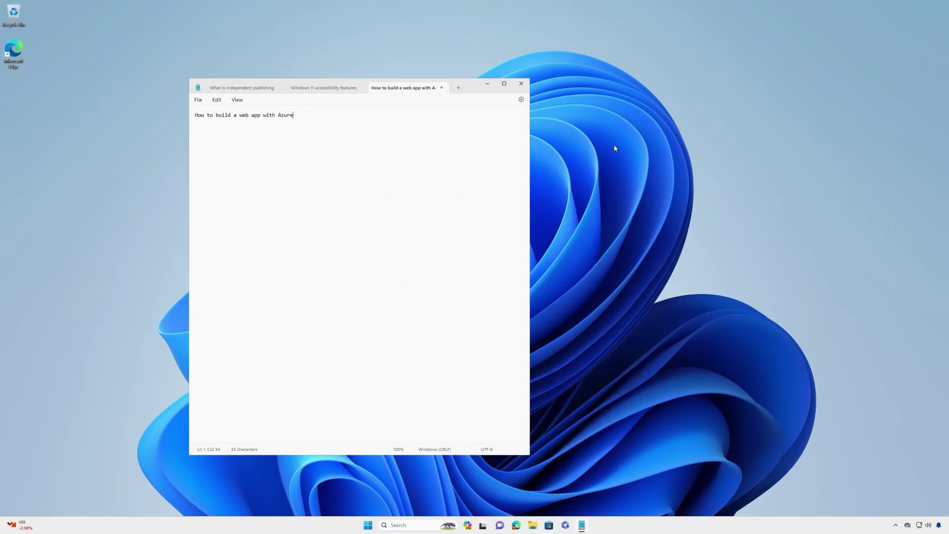
click(522, 85)
click(521, 99)
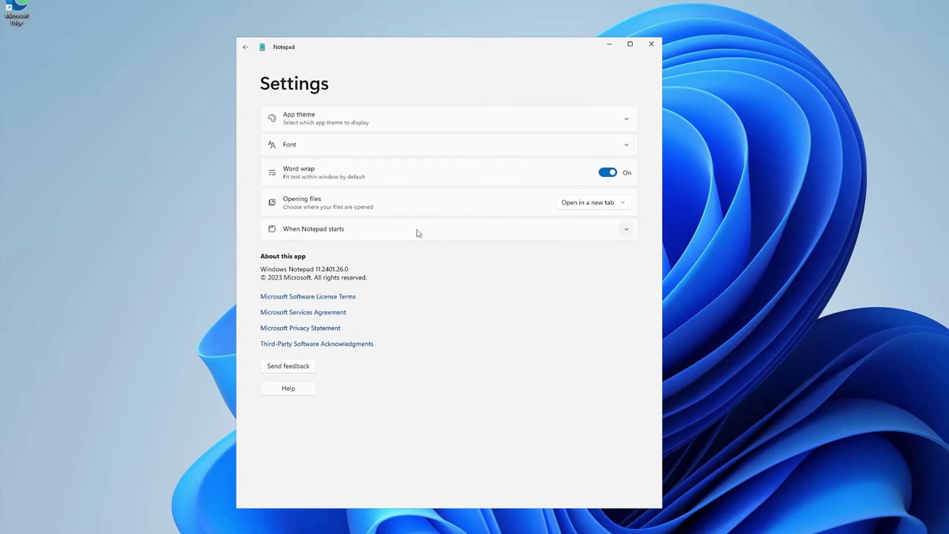
click(417, 232)
click(323, 269)
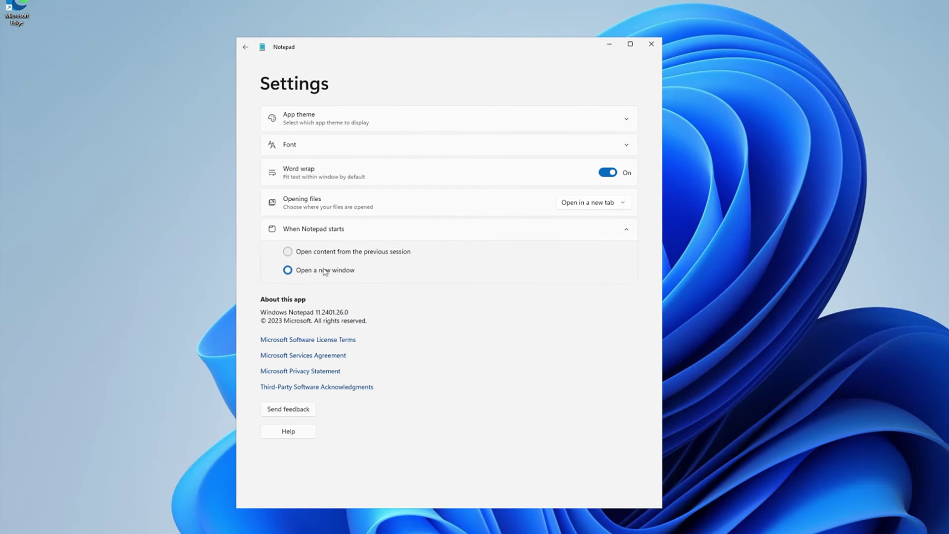
click(320, 253)
click(246, 48)
text(.)
- Add Step 1 'Log in to the portal', Step 2 and Step 3 lines, undoing and redoing them
key(Return)
key(Return)
text(Step 1: )
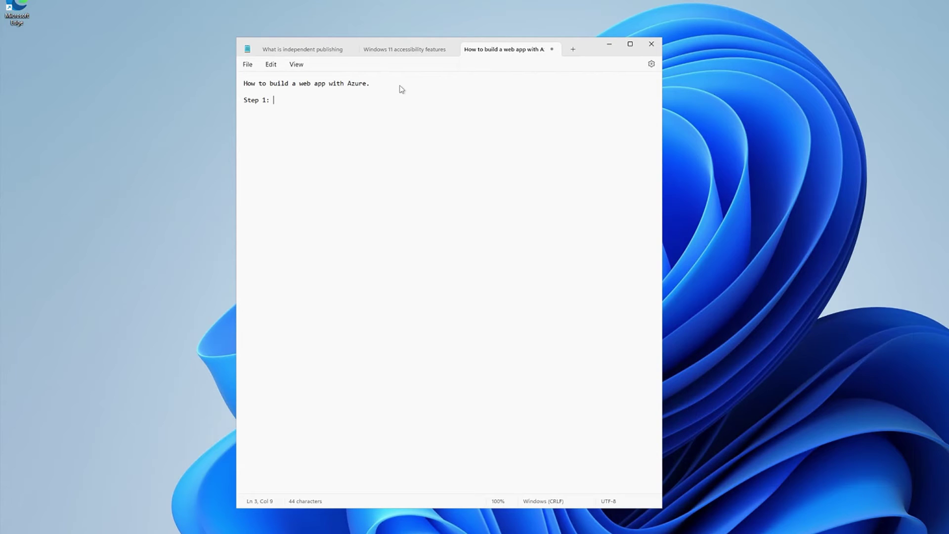
text(Log in to the portal)
key(Return)
text(Step )
text(2: )
text(Step 3:)
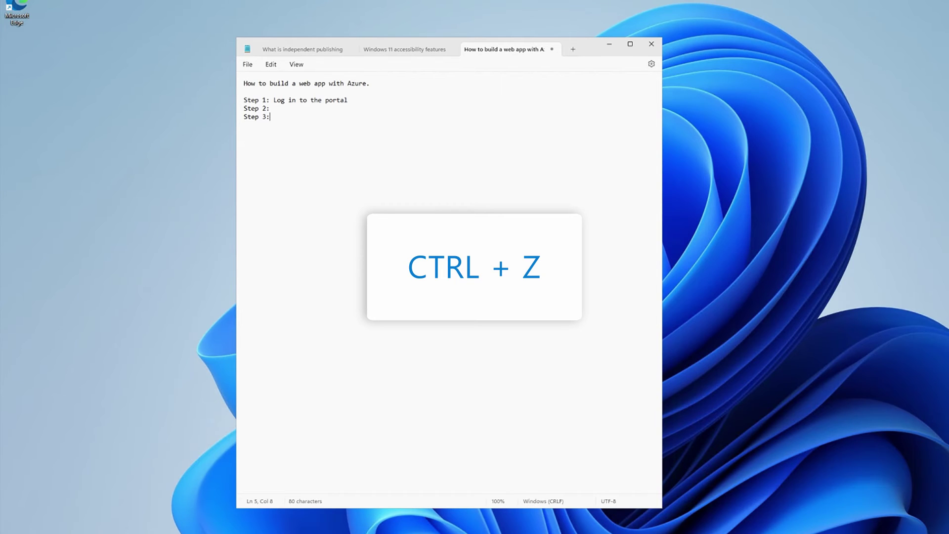
key(ctrl+z)
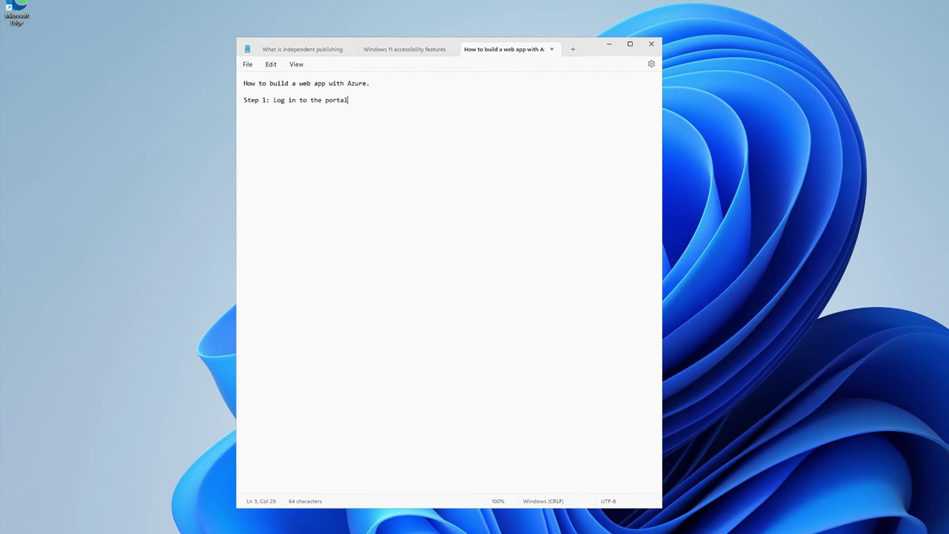
key(ctrl+y)
key(ctrl+y)
key(ctrl+y)
- Switch Notepad's app theme to Dark, then back to Light, and collapse the theme choices
click(651, 64)
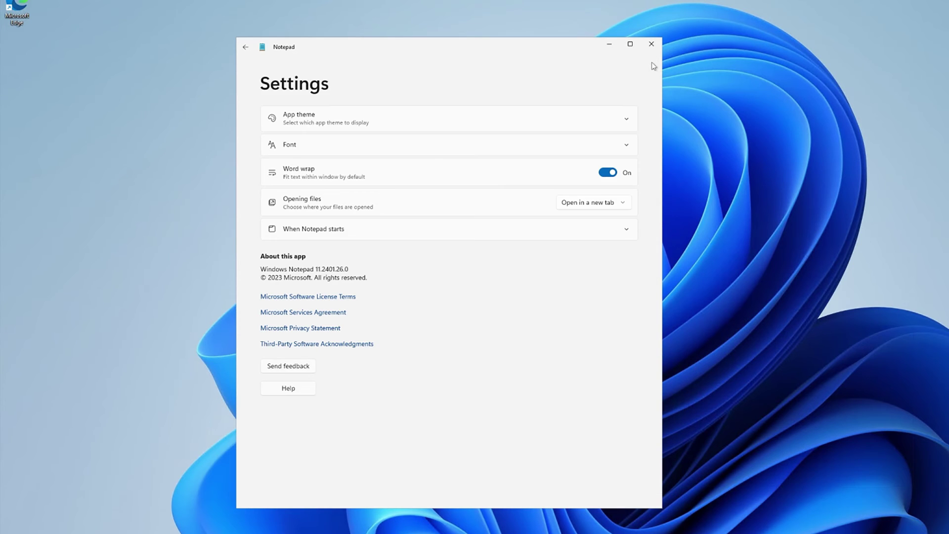
click(385, 125)
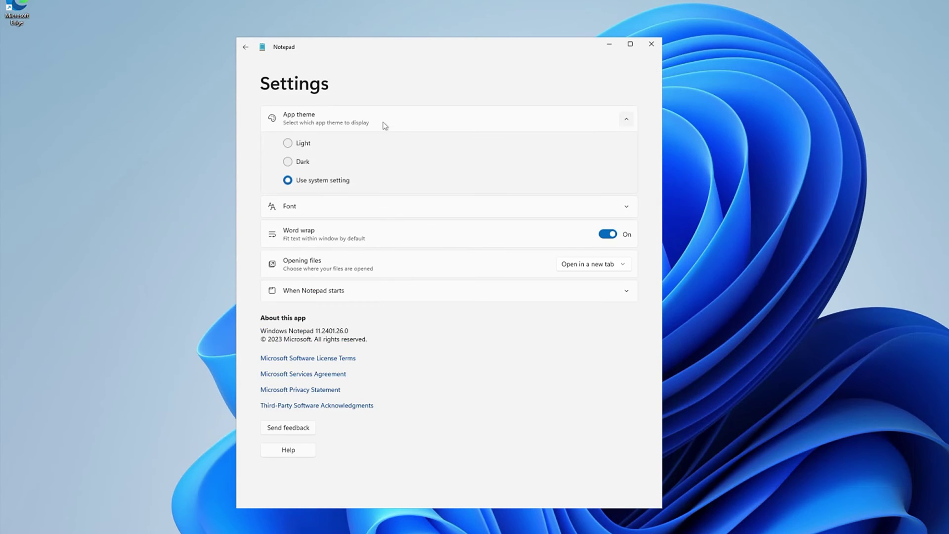
click(289, 162)
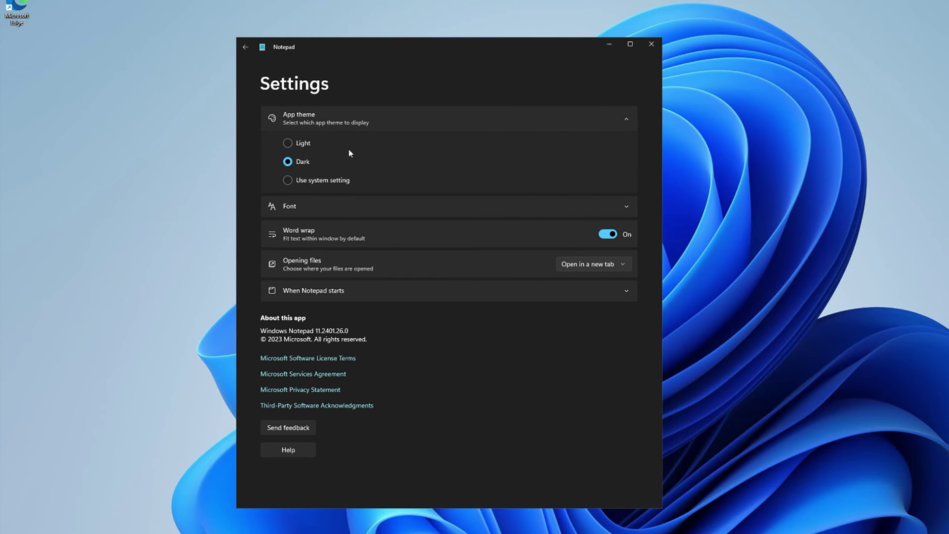
click(289, 142)
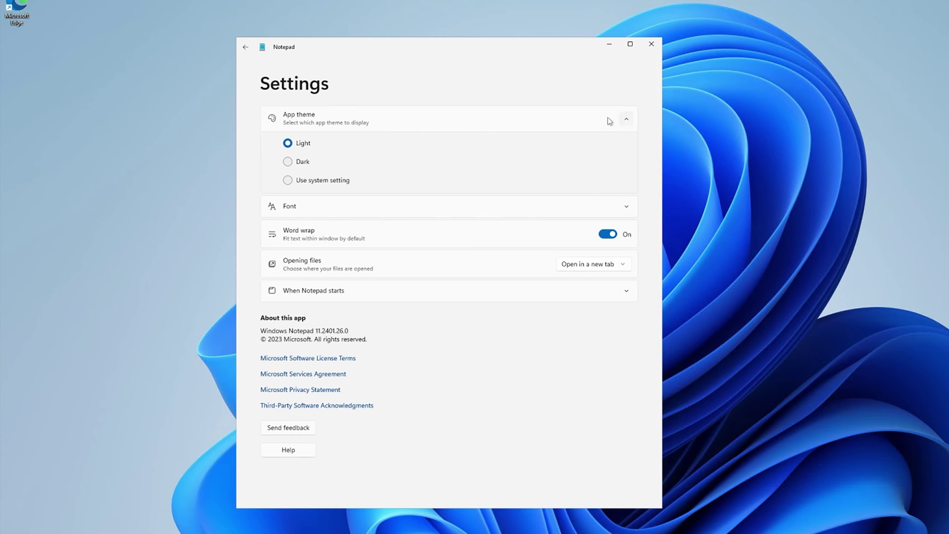
click(628, 119)
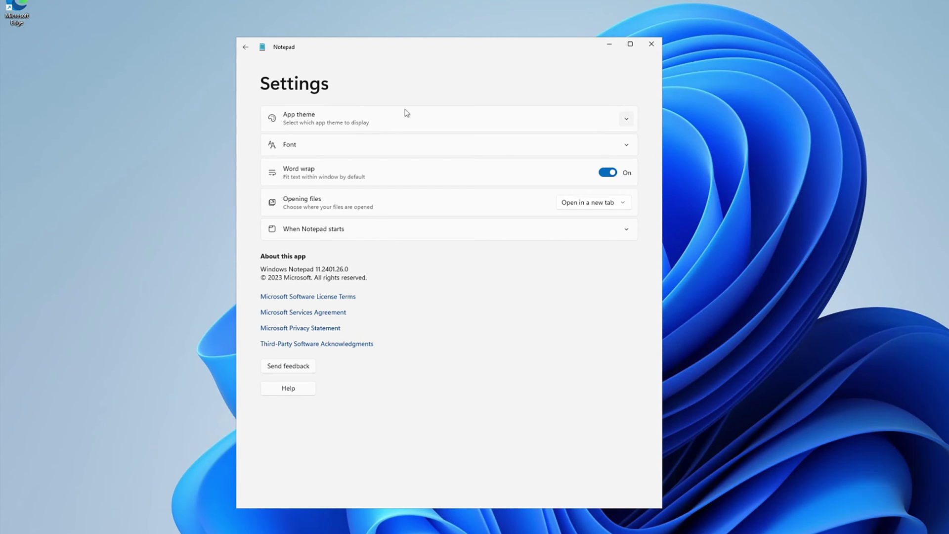
- Change the font from Consolas 11 to Comic Sans MS at size 12
click(401, 151)
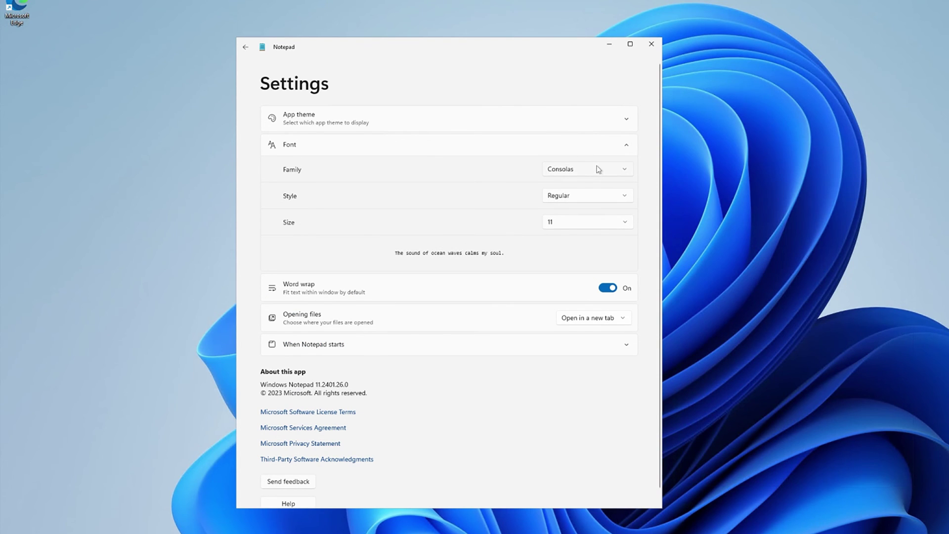
click(628, 171)
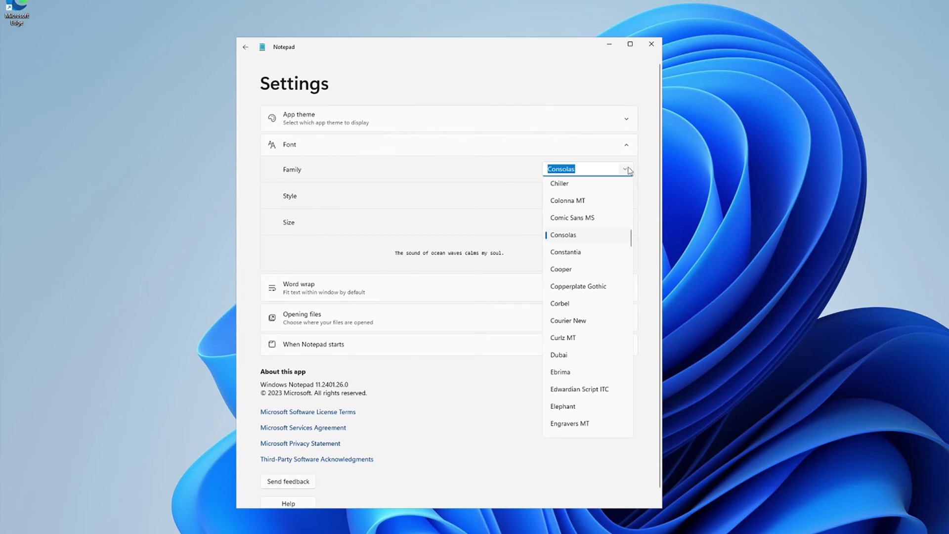
click(590, 218)
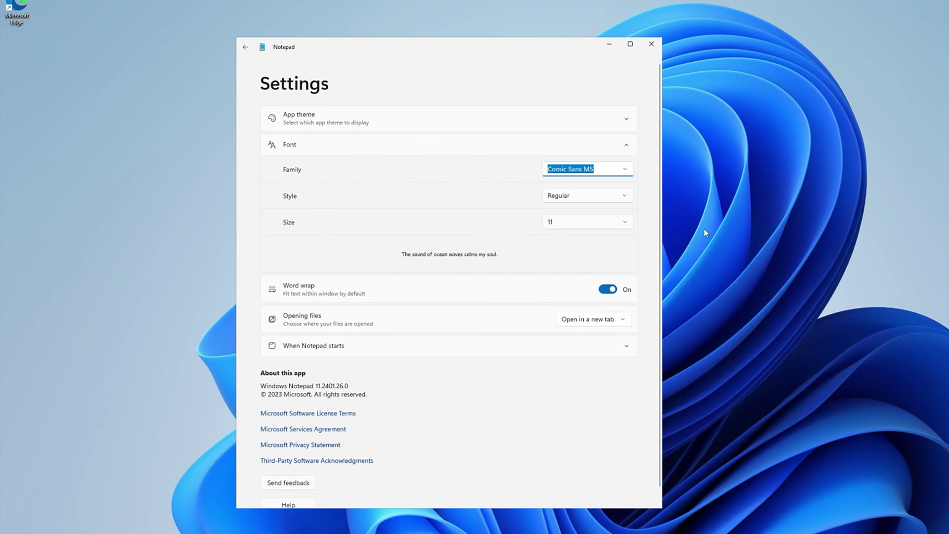
click(627, 222)
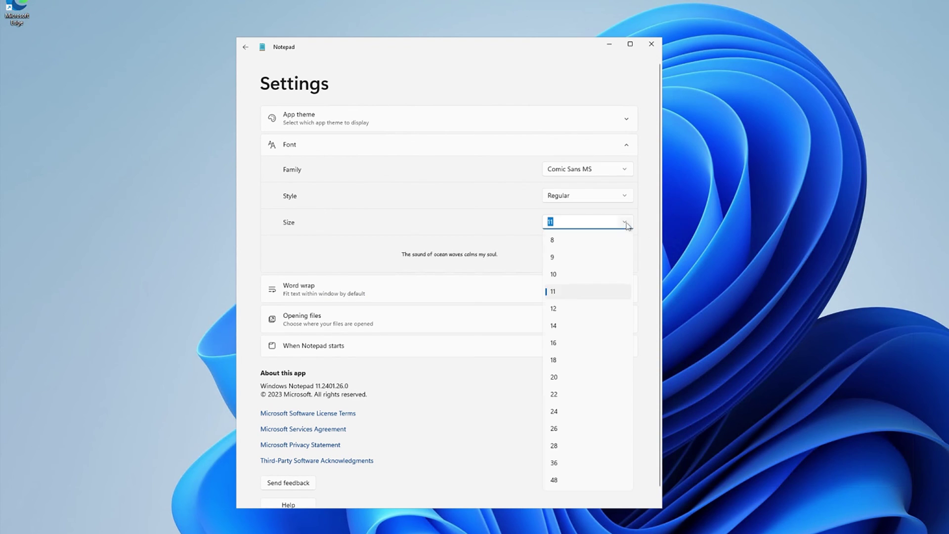
click(553, 309)
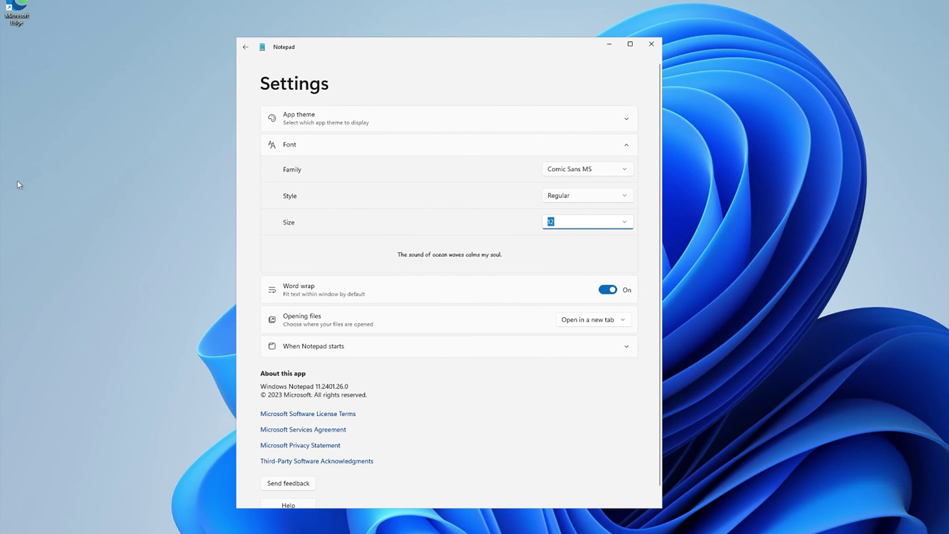